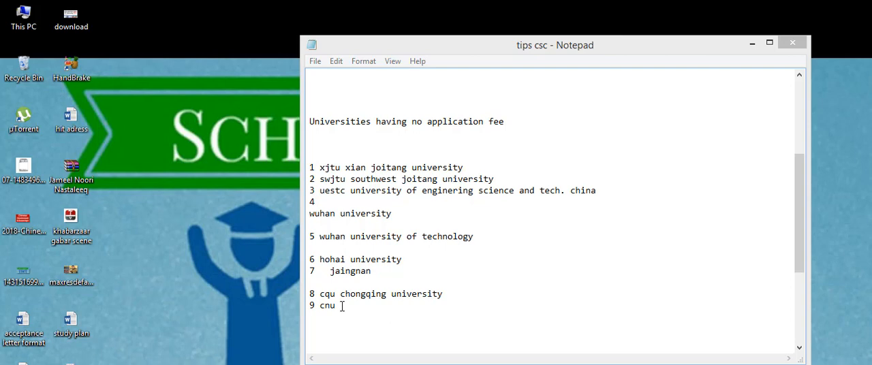
Add '10 dalian university of technology' on a new line after the ninth entry
click(342, 306)
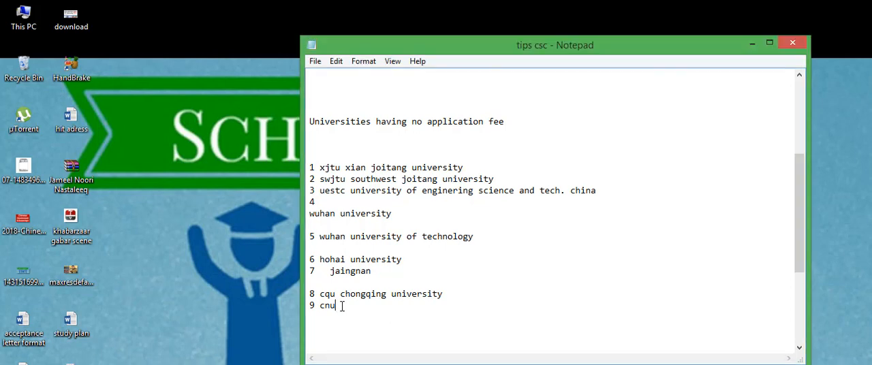
key(Return)
click(342, 306)
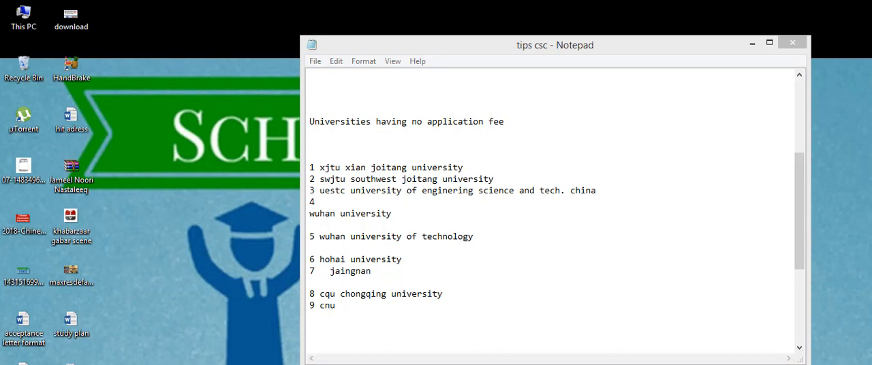
click(336, 316)
text(1)
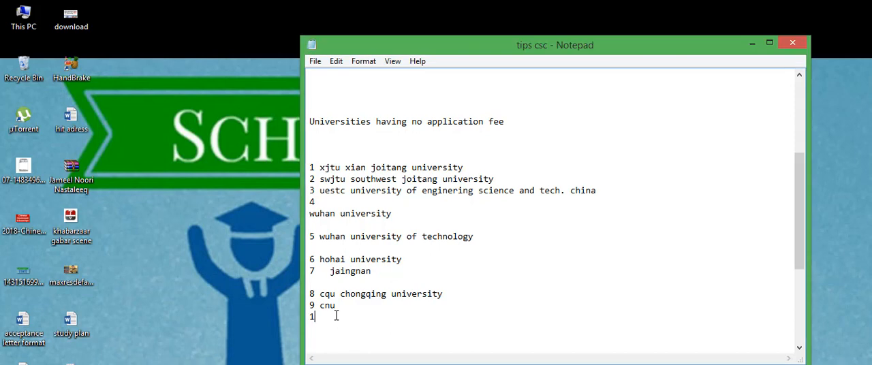
text(0)
text( dalina)
key(BackSpace)
key(BackSpace)
text(ian )
text(university of)
text( tech)
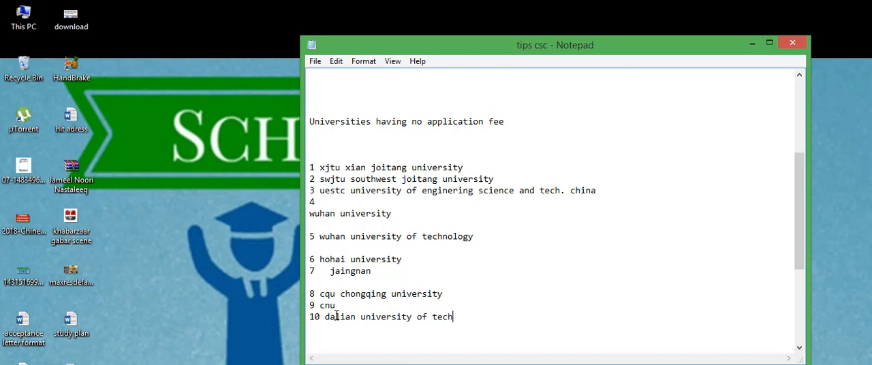
text(nology)
key(Return)
text(Na)
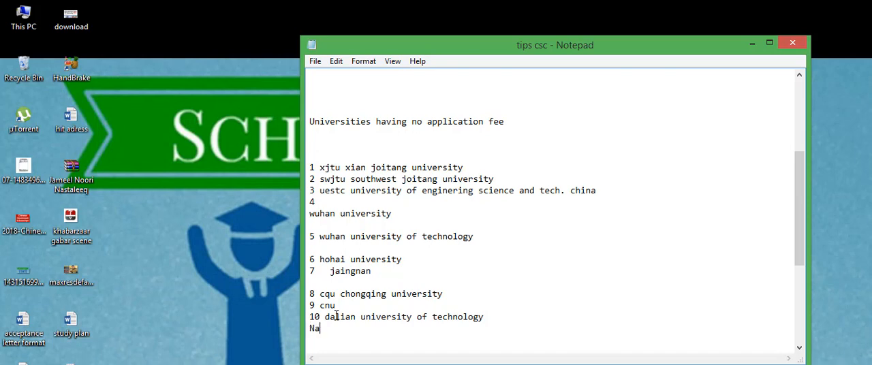
text(ining u)
Add 'Nainjing university' below it and begin entry 11 on the next line
key(BackSpace)
key(BackSpace)
key(BackSpace)
key(BackSpace)
key(BackSpace)
text(j)
text(ing universi)
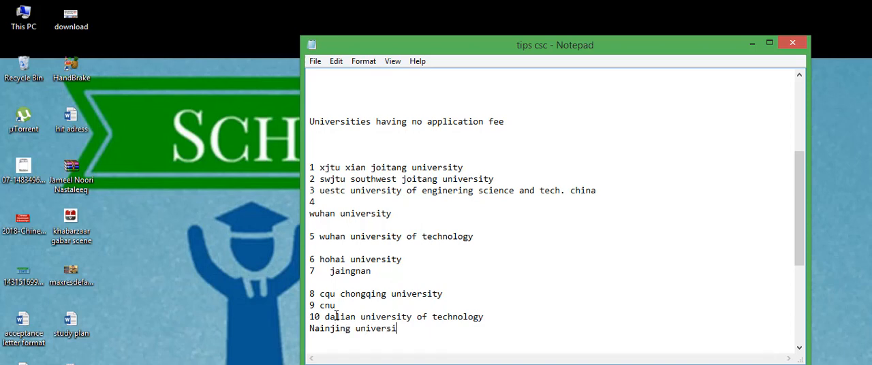
text(ty)
key(Return)
text(11  )
text(so)
text(uthest)
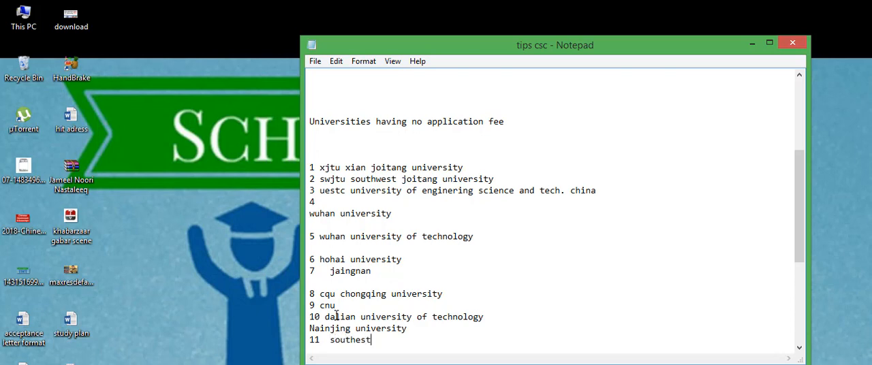
List '11 southeast university', '12 sichuan uni.' and '13 Nuaa', each on its own line
key(BackSpace)
key(BackSpace)
text(ast)
text( university)
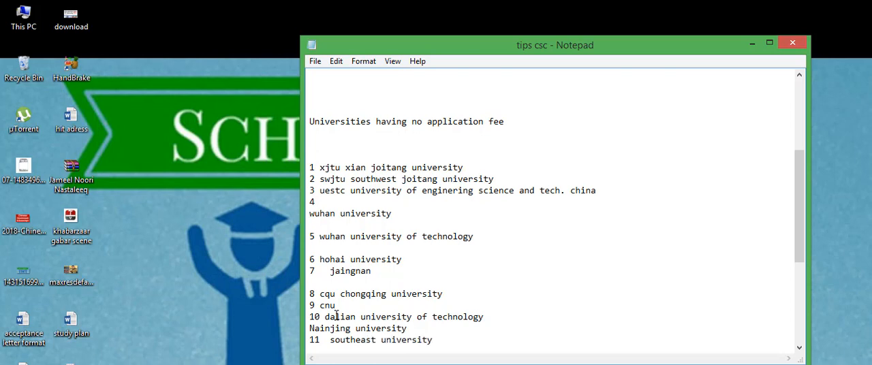
key(Return)
text(12 )
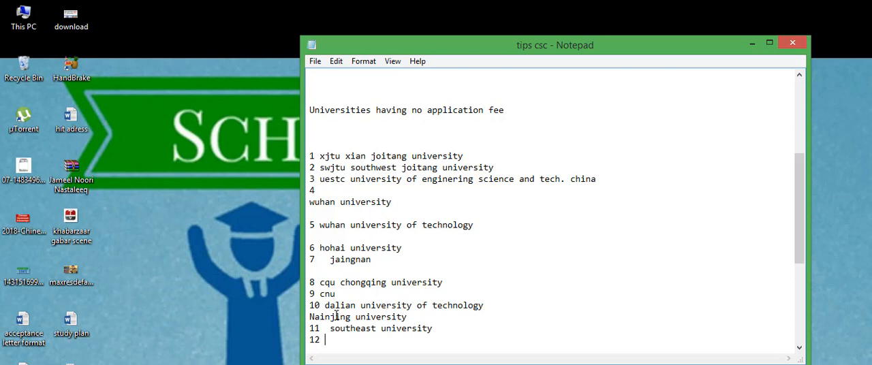
text(sichuan u)
text(j)
key(BackSpace)
text(ni.)
key(Return)
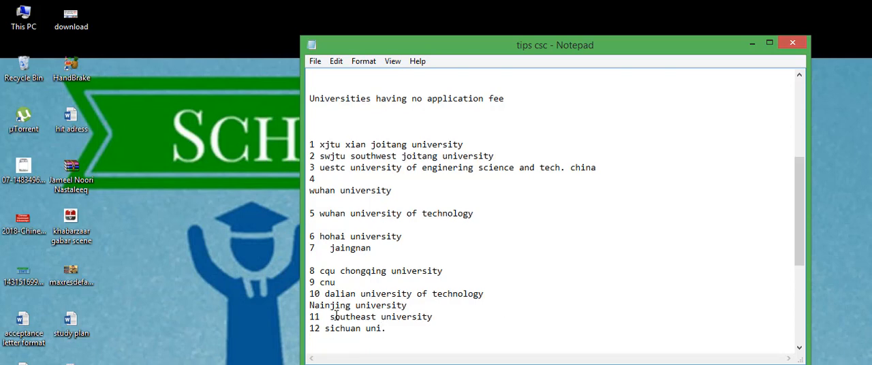
text(Nuaa)
key(BackSpace)
key(BackSpace)
key(BackSpace)
text(1)
text(3 Nu)
text(aa)
key(Return)
text(13)
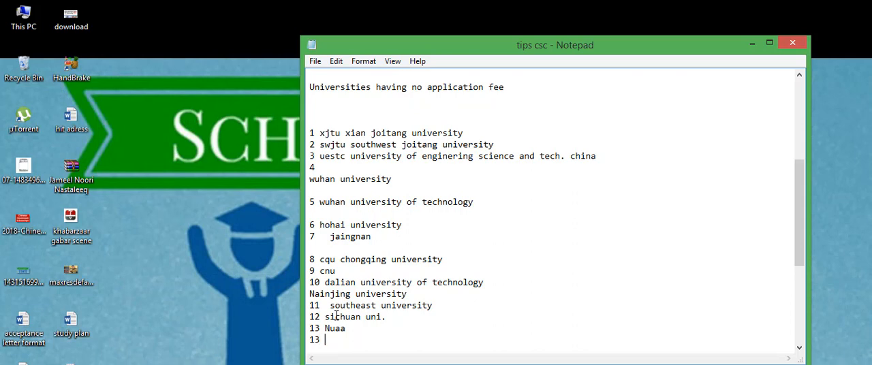
Add '14 taijin university' with corrected spelling, then a new line for item 15
key(BackSpace)
text(4 )
text(taining un)
key(BackSpace)
key(BackSpace)
key(BackSpace)
key(BackSpace)
key(BackSpace)
key(BackSpace)
key(BackSpace)
text(gin)
key(BackSpace)
key(BackSpace)
key(BackSpace)
text(ji)
text(n university)
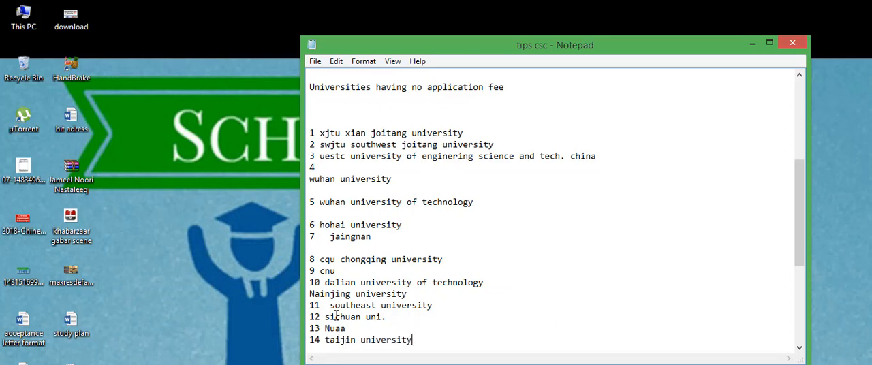
key(Return)
text(1)
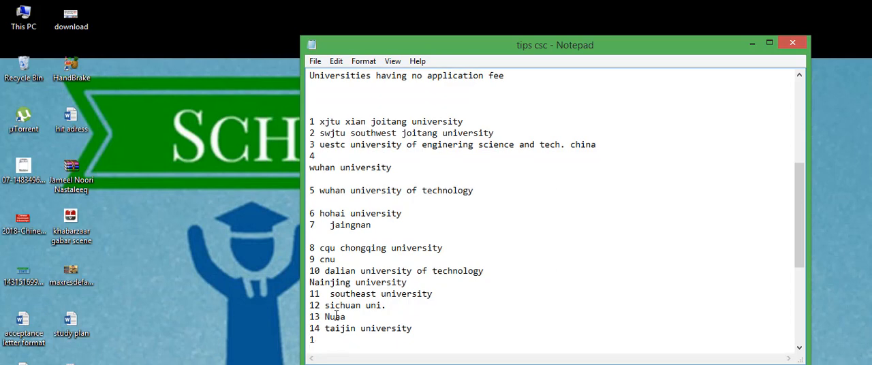
text(5 )
text(fi)
text(jan u)
text(niversit)
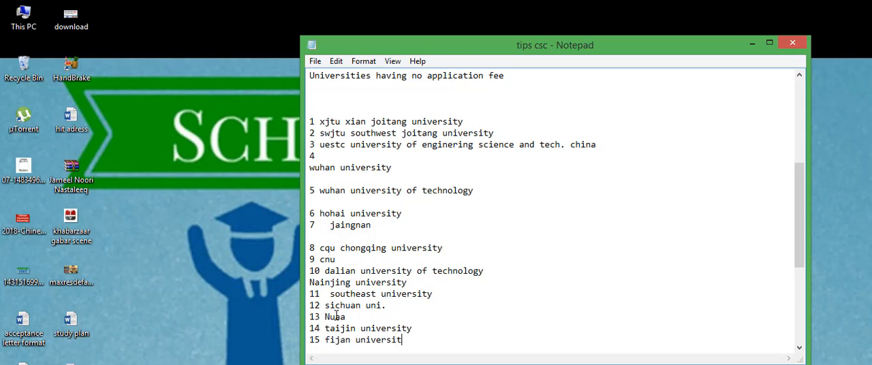
text(y.)
Add '15 fijan university.', '16 southwest uni.', '17 cqupt' and start the line for 18 Heu
key(Return)
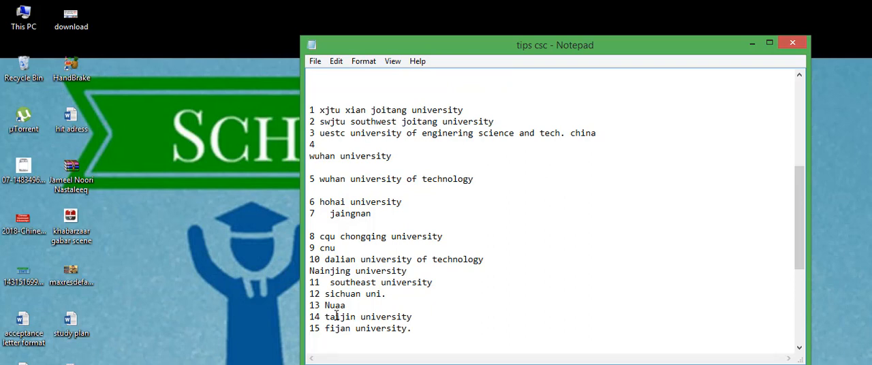
text(1)
text(6 )
text(sou)
text(thwest)
text( uni.)
key(Return)
key(Return)
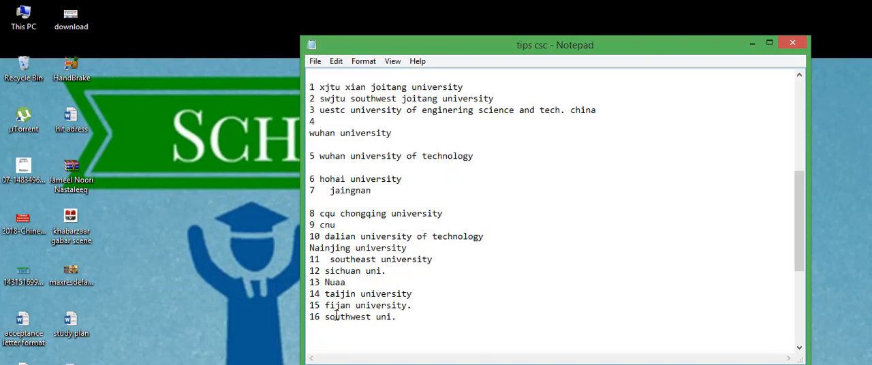
text(17 )
text(cqupt)
key(Return)
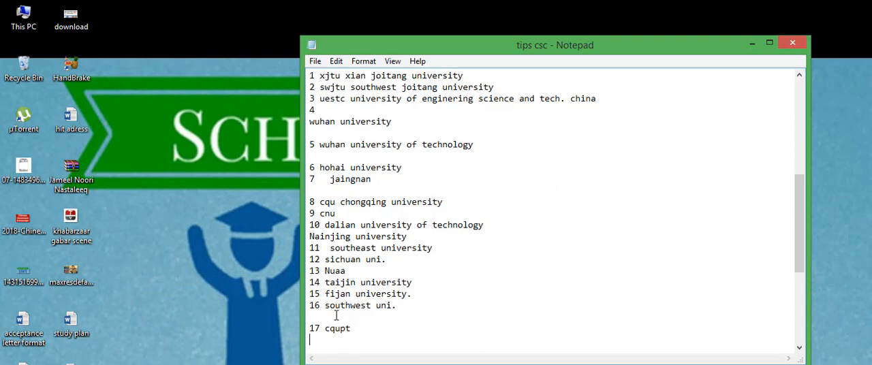
text(18 )
text(Heu)
Write '19 harbin university of science and technogloy' and begin entry 20 on the next line
key(Return)
text(19)
key(Return)
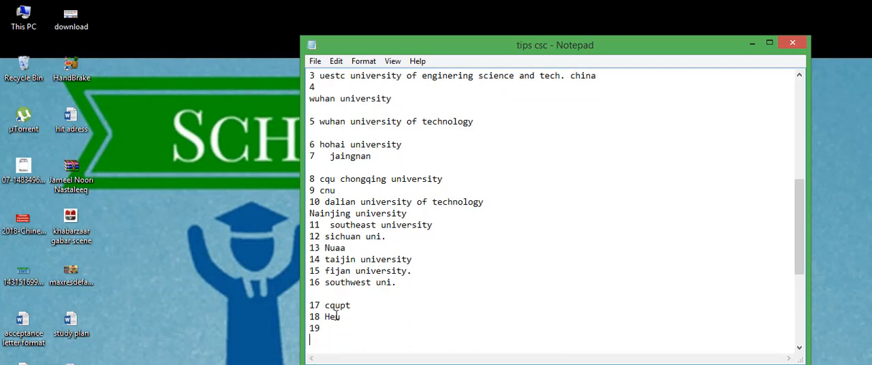
key(BackSpace)
text(harbin un)
text(iversity oof)
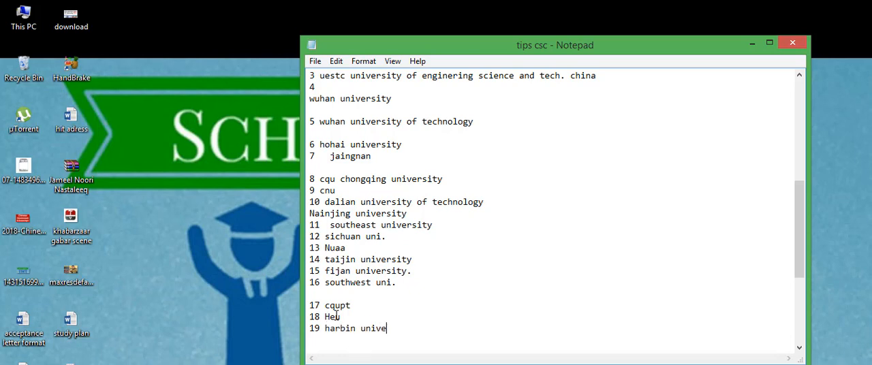
key(BackSpace)
key(BackSpace)
key(BackSpace)
text(f science )
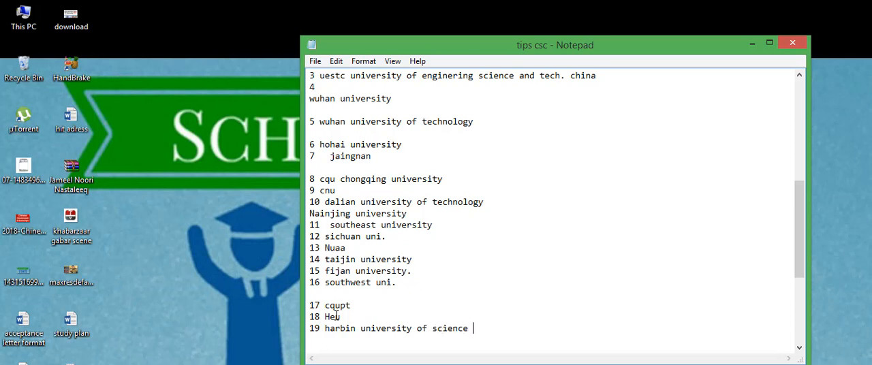
text(and tech)
text(nog)
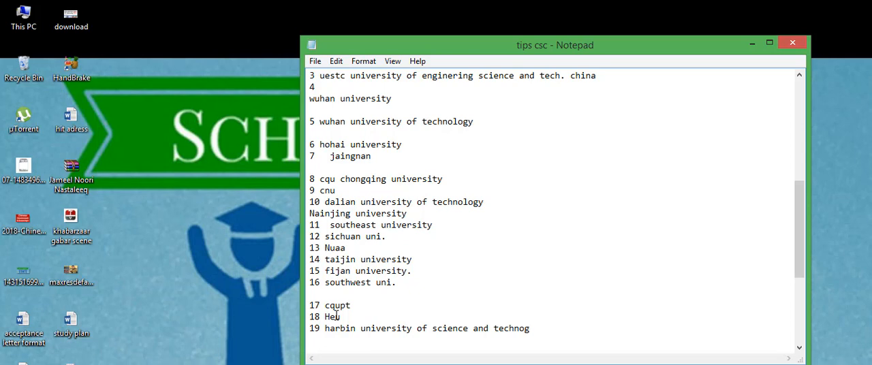
text(loy)
key(BackSpace)
key(Return)
text(11)
key(BackSpace)
key(BackSpace)
text(20)
text(scut)
Finish '20 scut' and add 'zeijang university' below, numbering it 21 at the line start
key(Return)
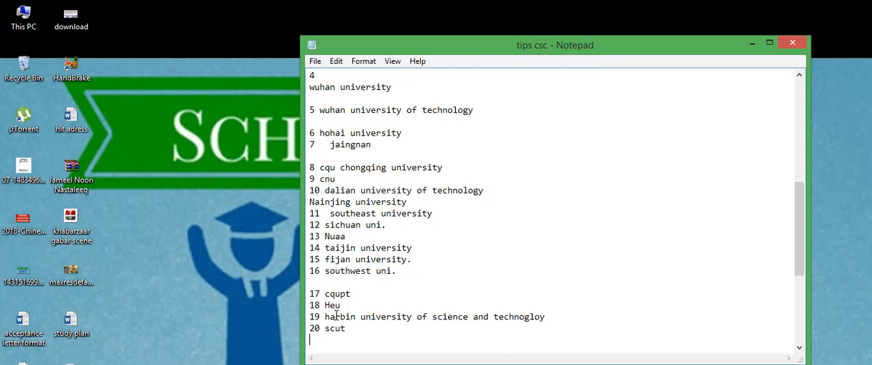
text(zeoi)
key(BackSpace)
key(BackSpace)
text(ijang university)
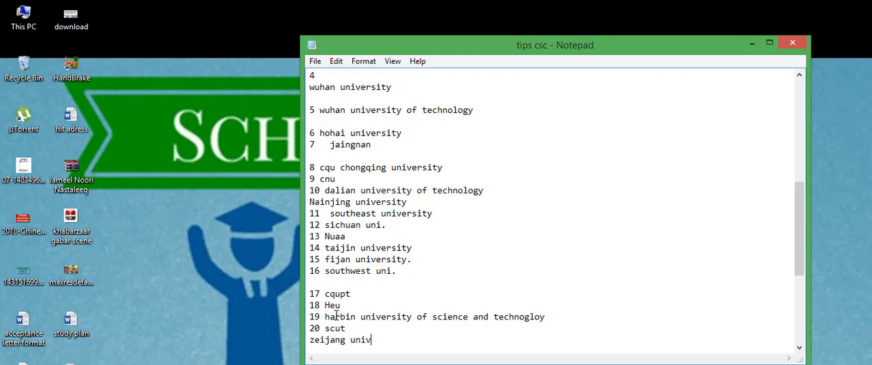
key(Return)
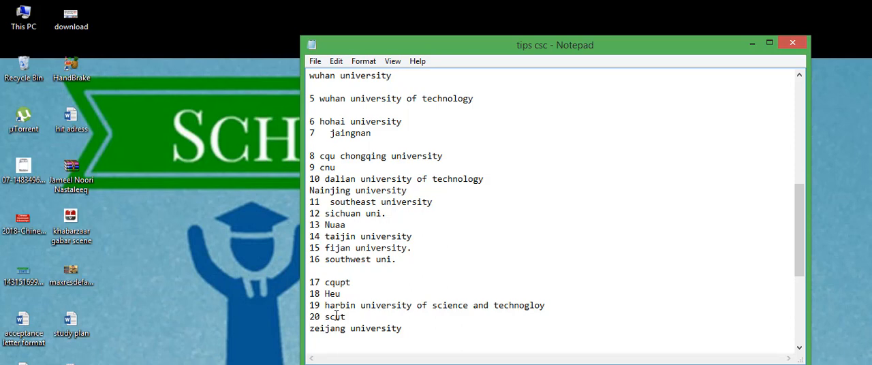
key(Home)
text(21)
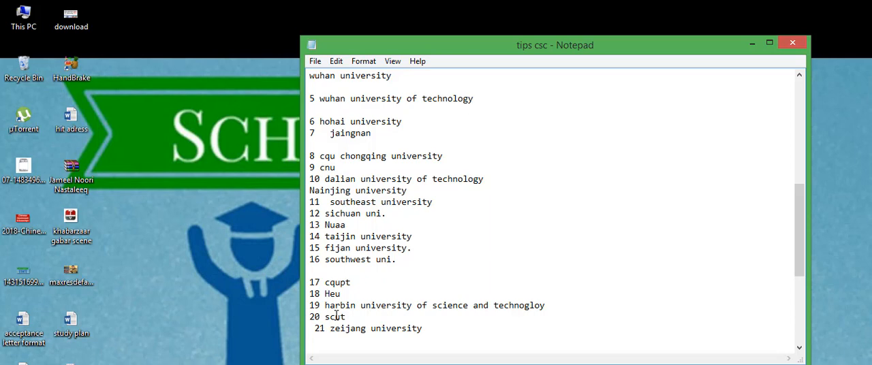
Add '22 zeijaing sci tech university', '23 yansahn' and '24 sun yat sen university' on new lines
key(End)
key(Return)
text(22 zei)
text(jaing sci)
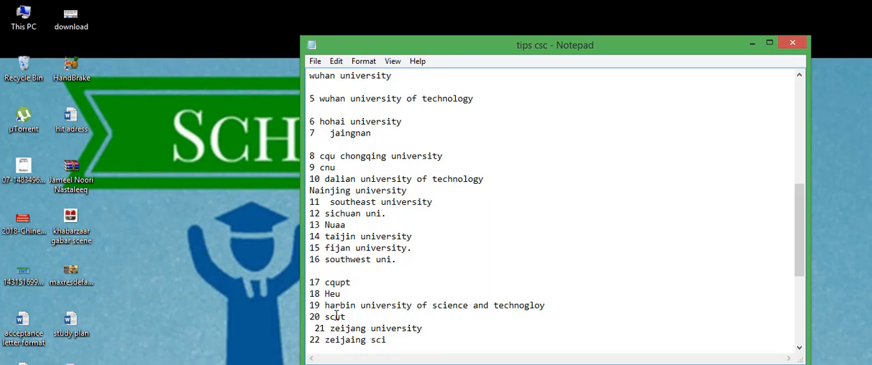
text( tech)
text( university)
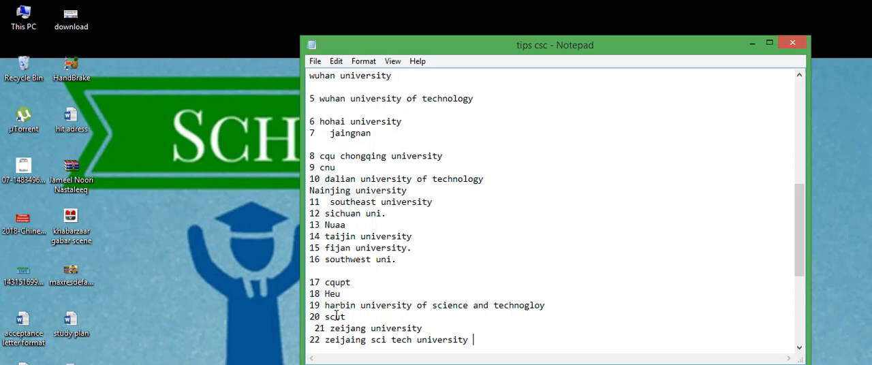
key(Return)
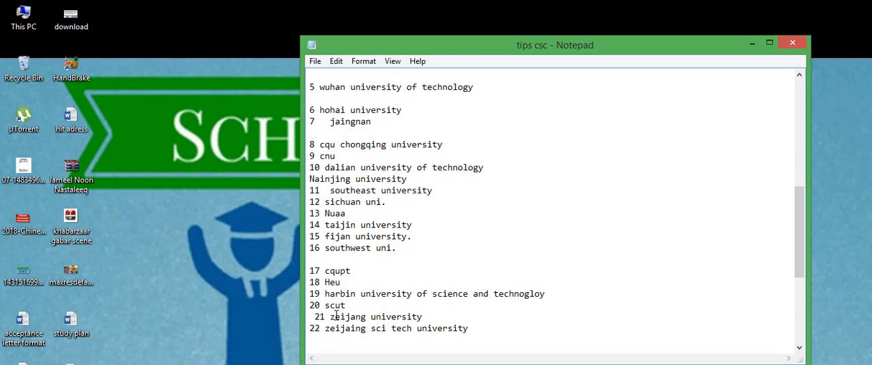
text(23 yansahn)
key(Return)
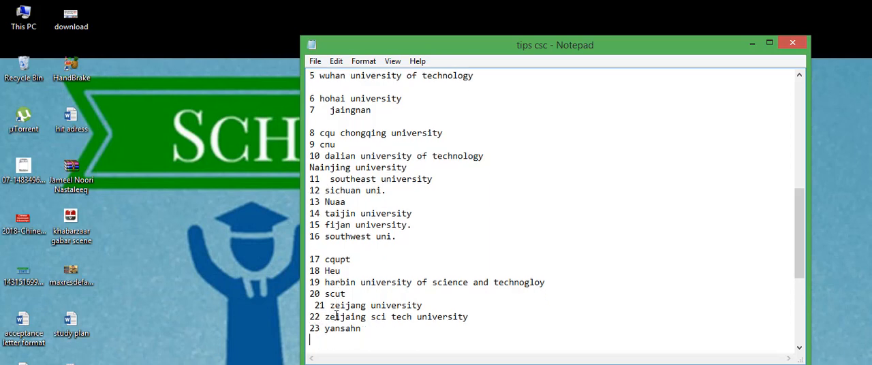
text(24 )
text(sun ya)
text(t sen un)
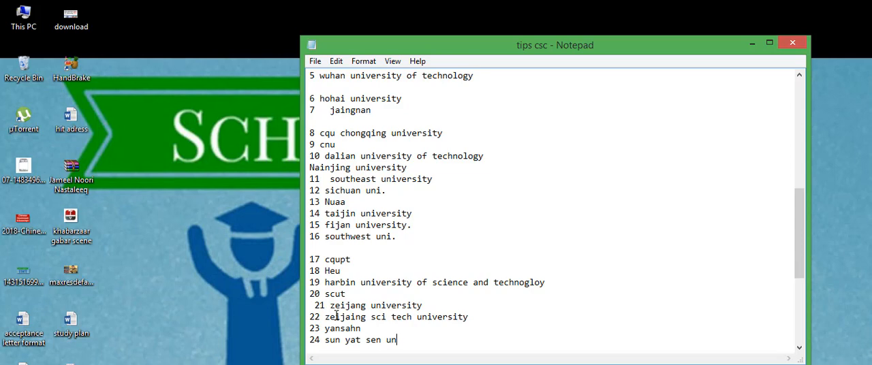
text(iversi)
text(ty)
key(Return)
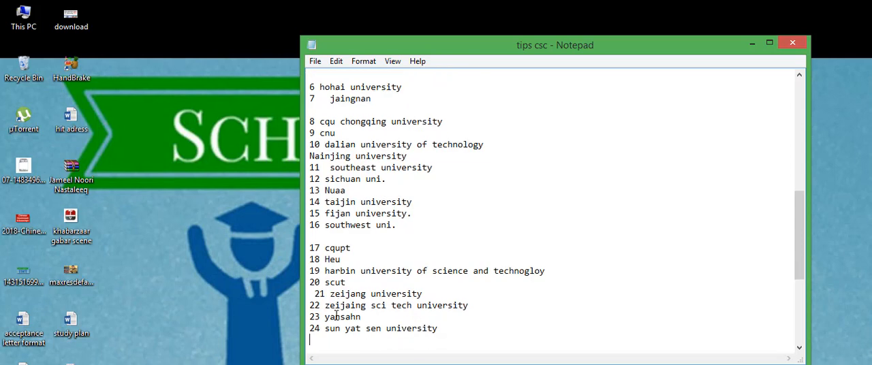